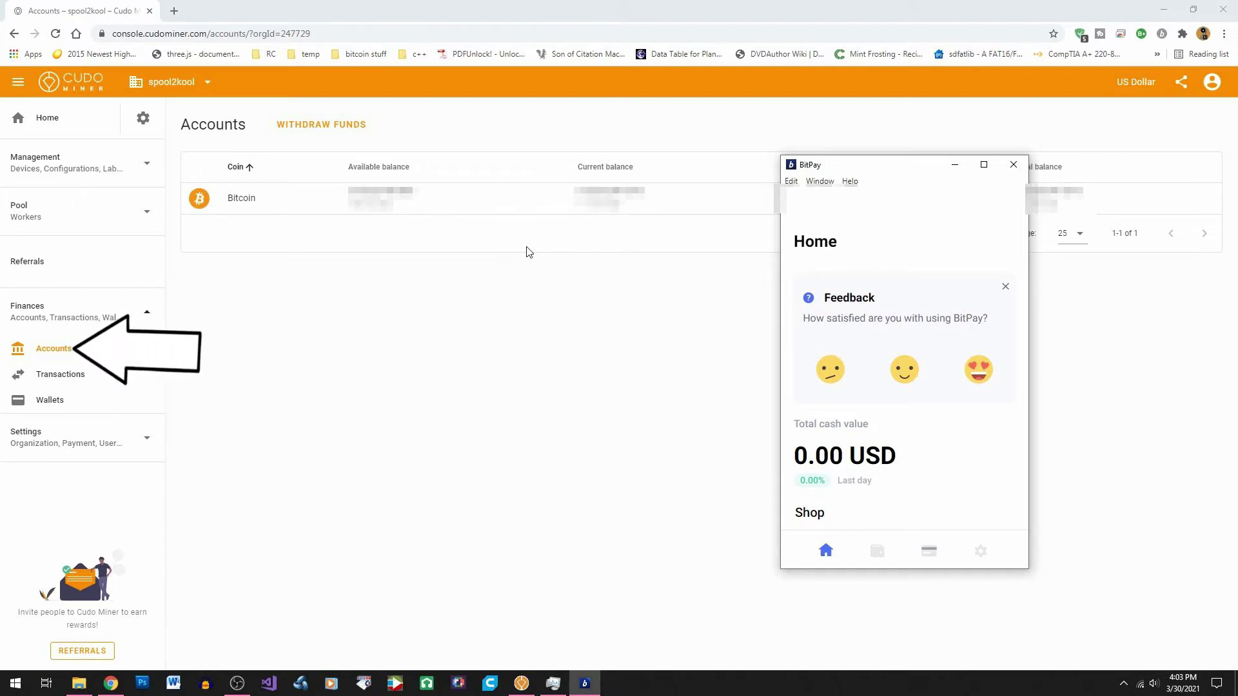
Step: Start a Bitcoin withdrawal with the Low transaction fee, netting 110.48 USD after fees
left_click(318, 127)
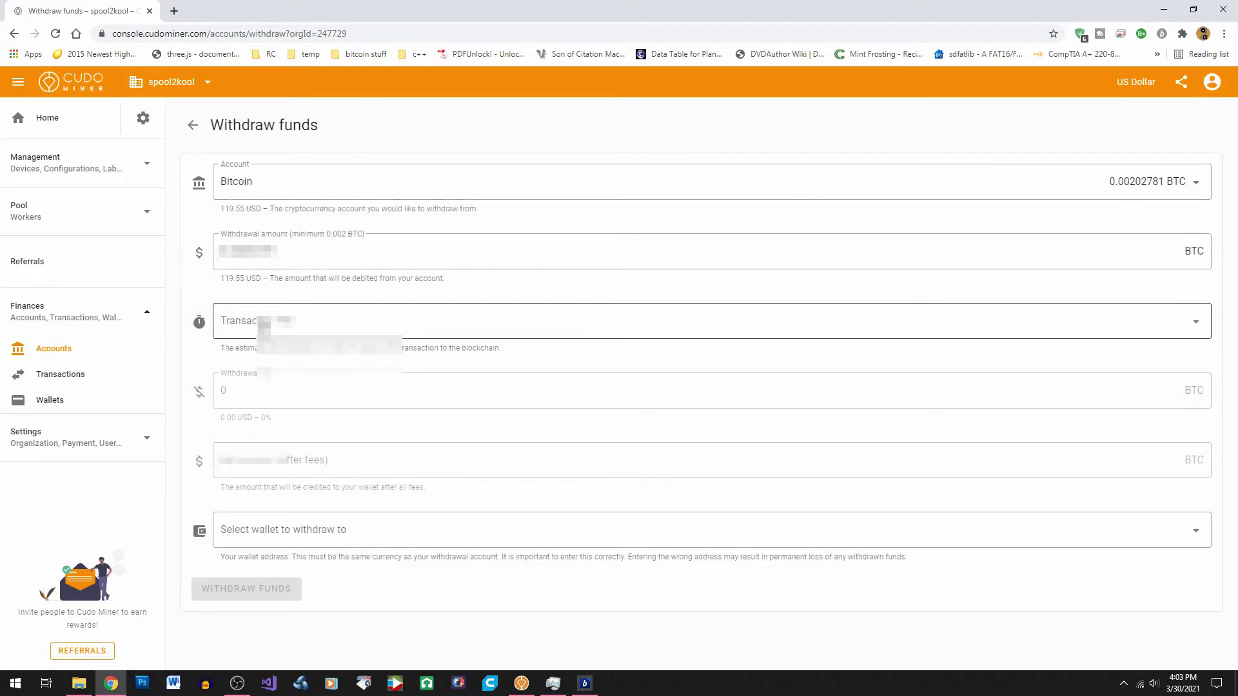
left_click(266, 326)
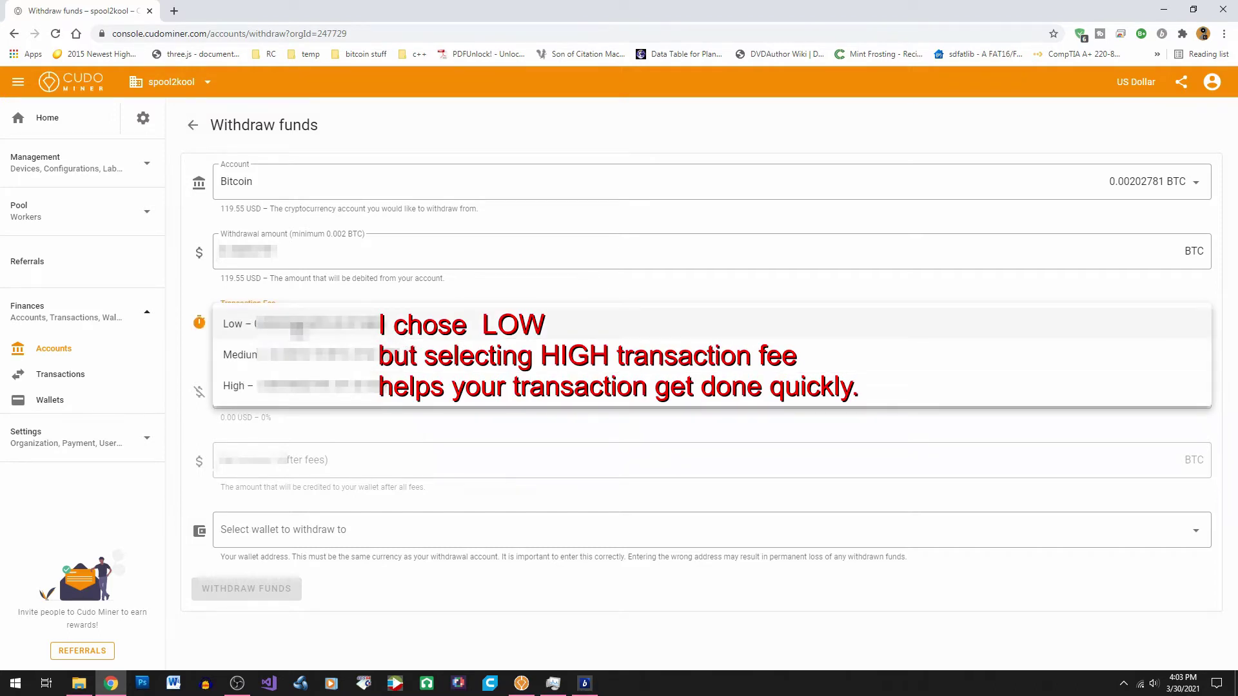
left_click(296, 326)
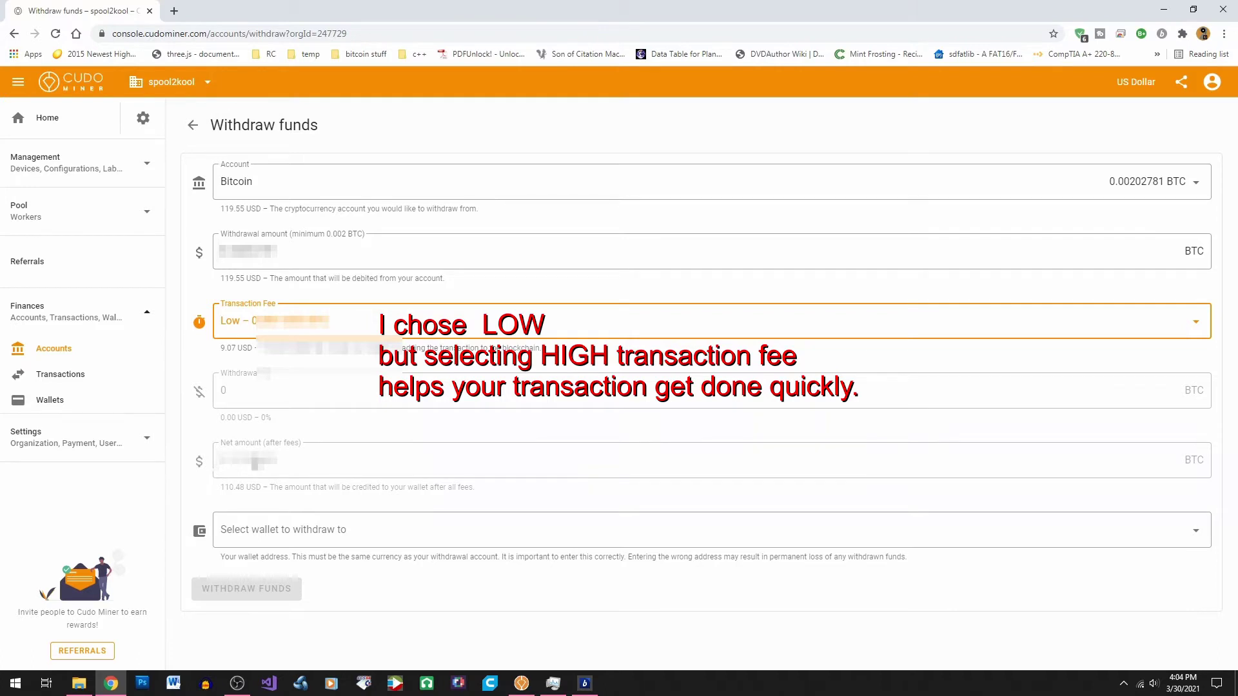
Step: Add a new withdrawal wallet and name it Bitpay
left_click(261, 532)
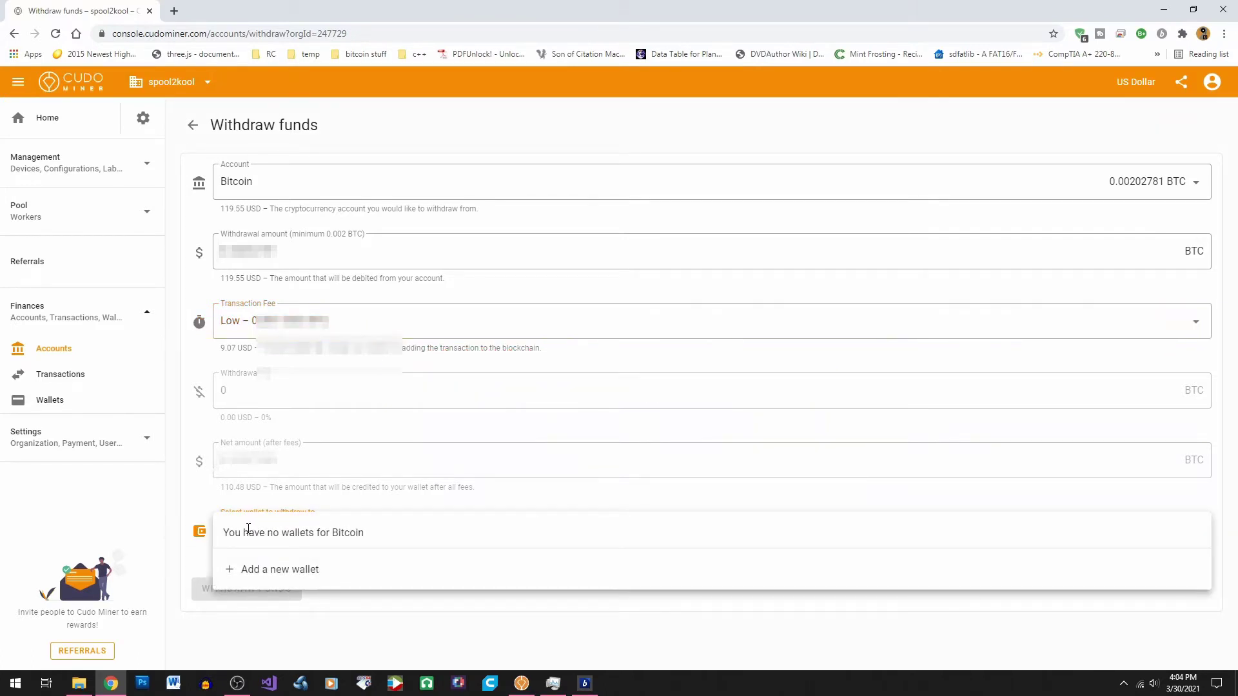
left_click(258, 571)
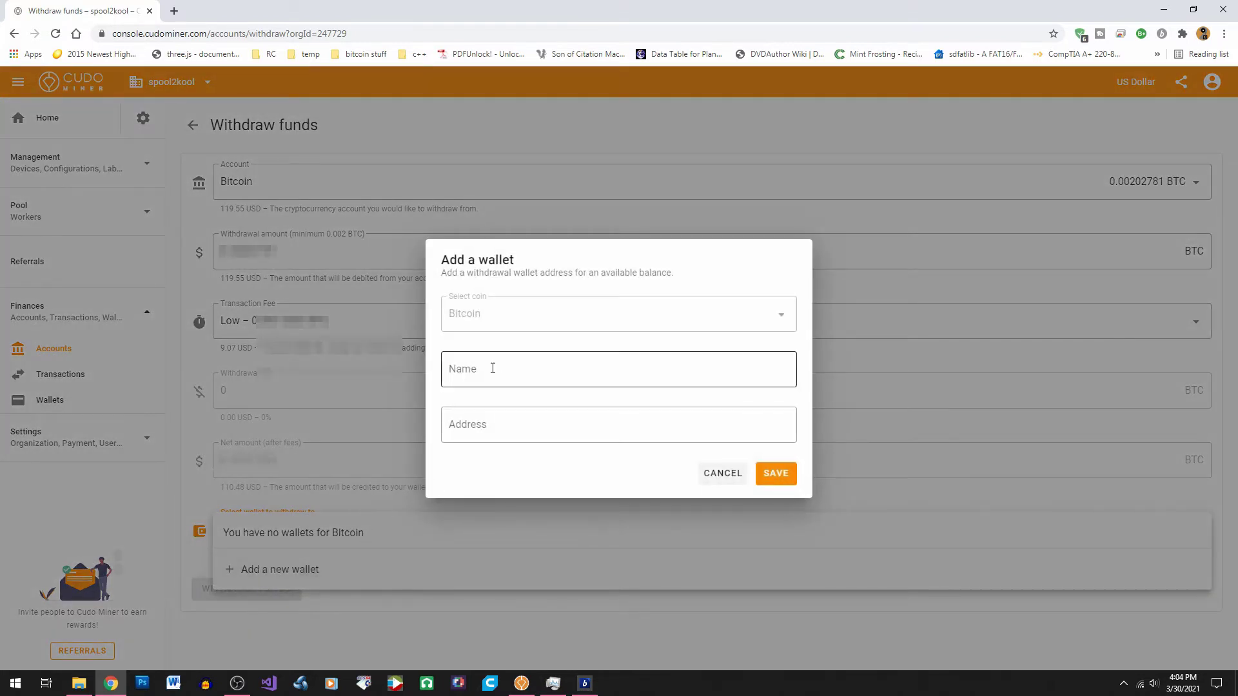
left_click(493, 368)
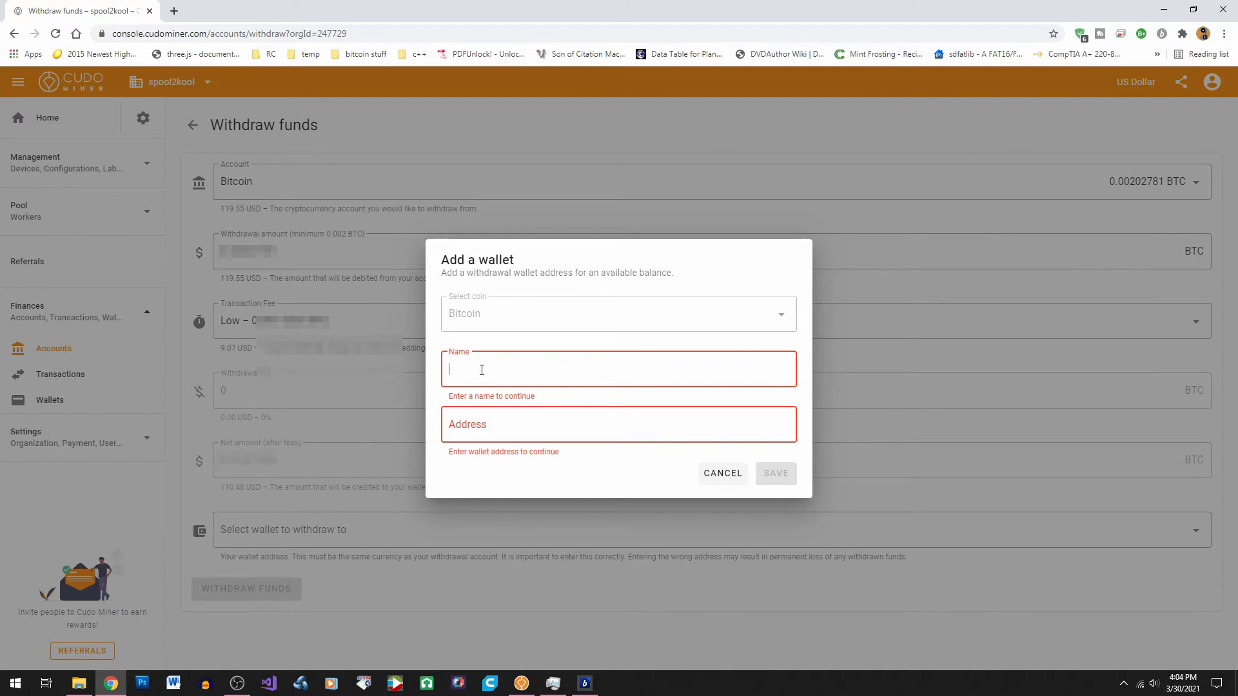
type("Bitpay")
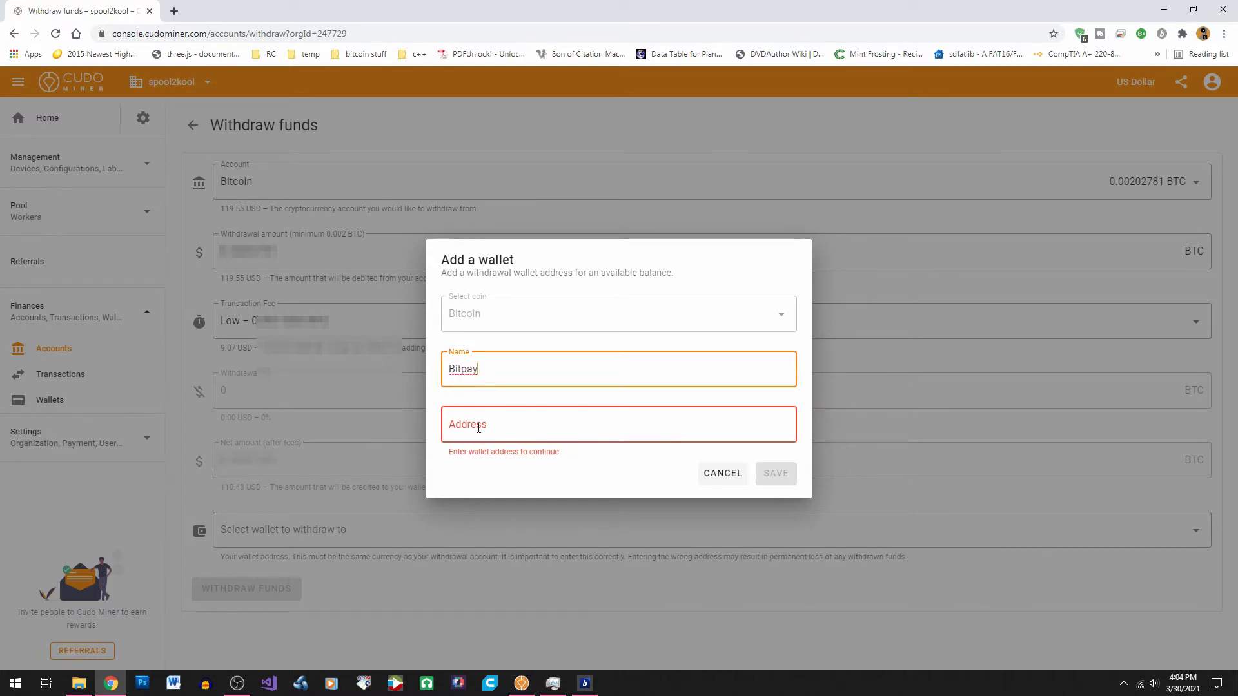
left_click(478, 427)
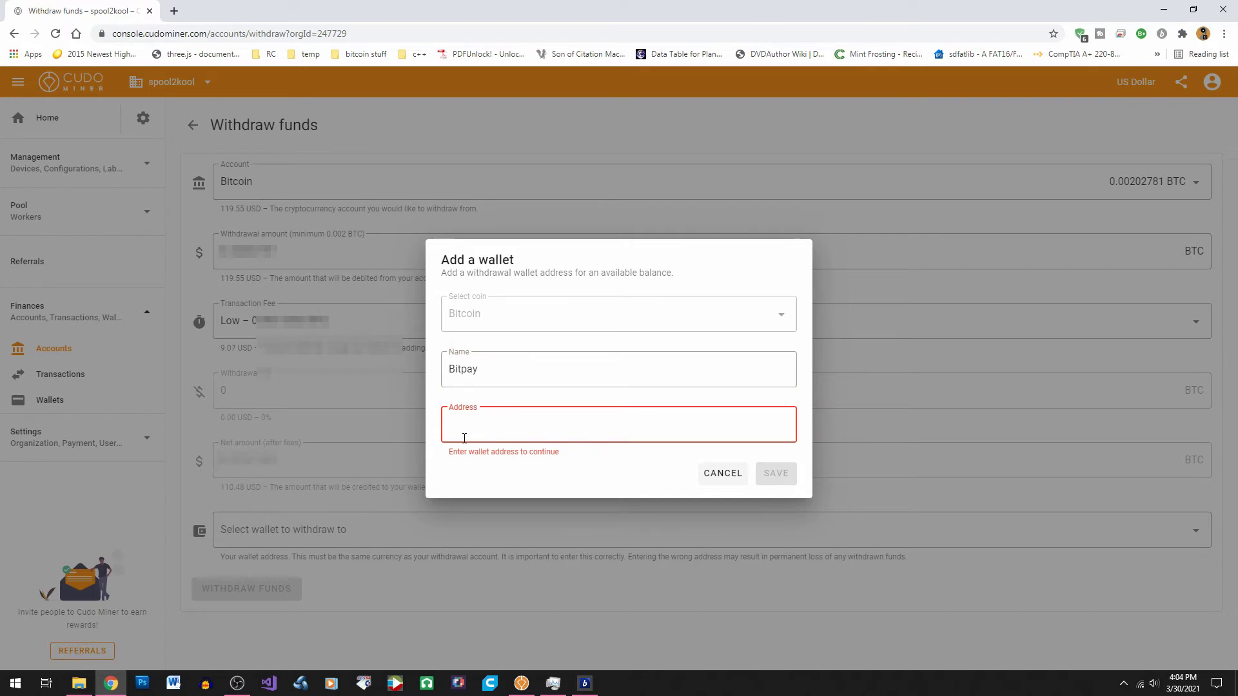
Step: Copy the Bitcoin receiving address from the BitPay app's Bitcoin wallet
left_click(585, 682)
left_click(844, 456)
left_click(939, 441)
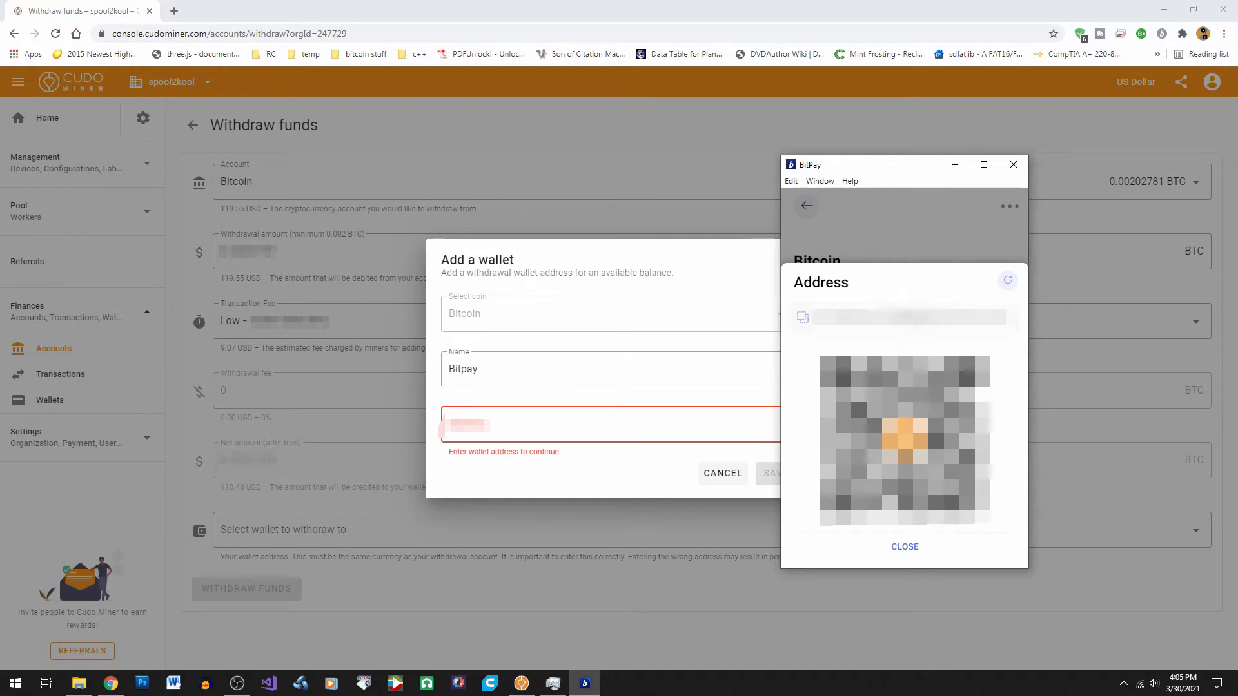
left_click(802, 319)
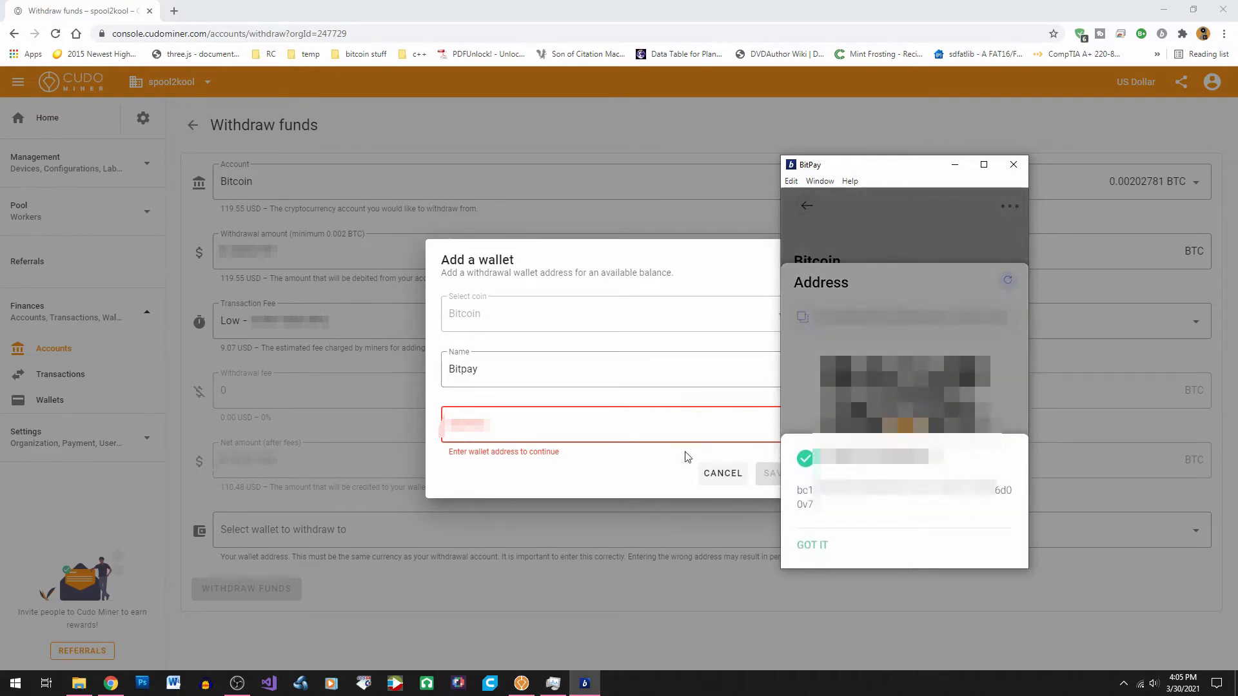
Step: Paste the BitPay receiving address as the wallet address and save the Bitpay wallet
left_click(634, 425)
key("ctrl+v")
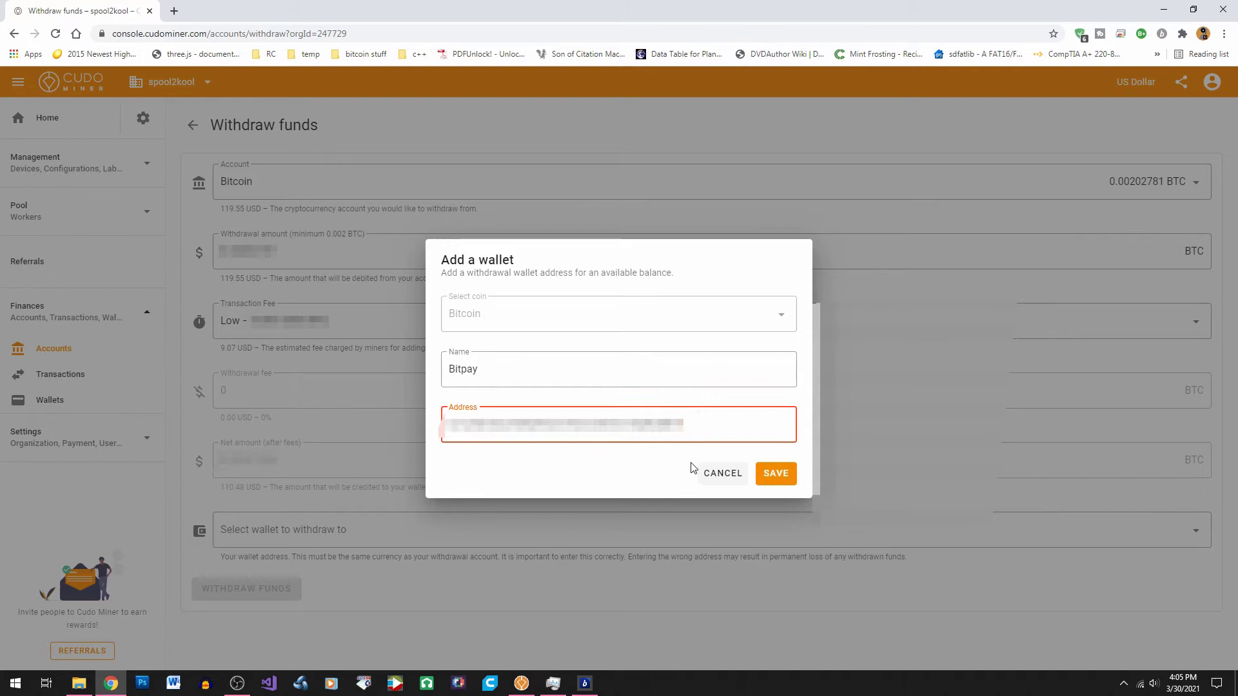
left_click(776, 475)
left_click(776, 475)
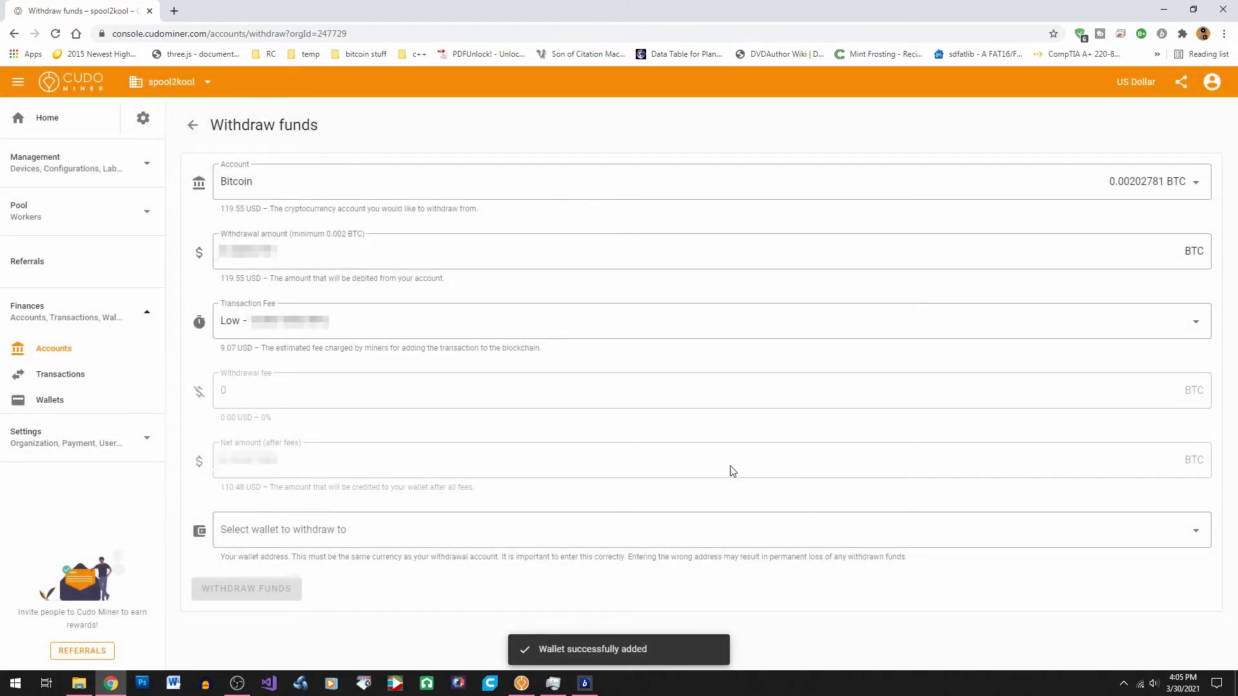
Step: Withdraw 0.00202781 BTC to the Bitpay wallet, confirming with the authenticator code
left_click(344, 529)
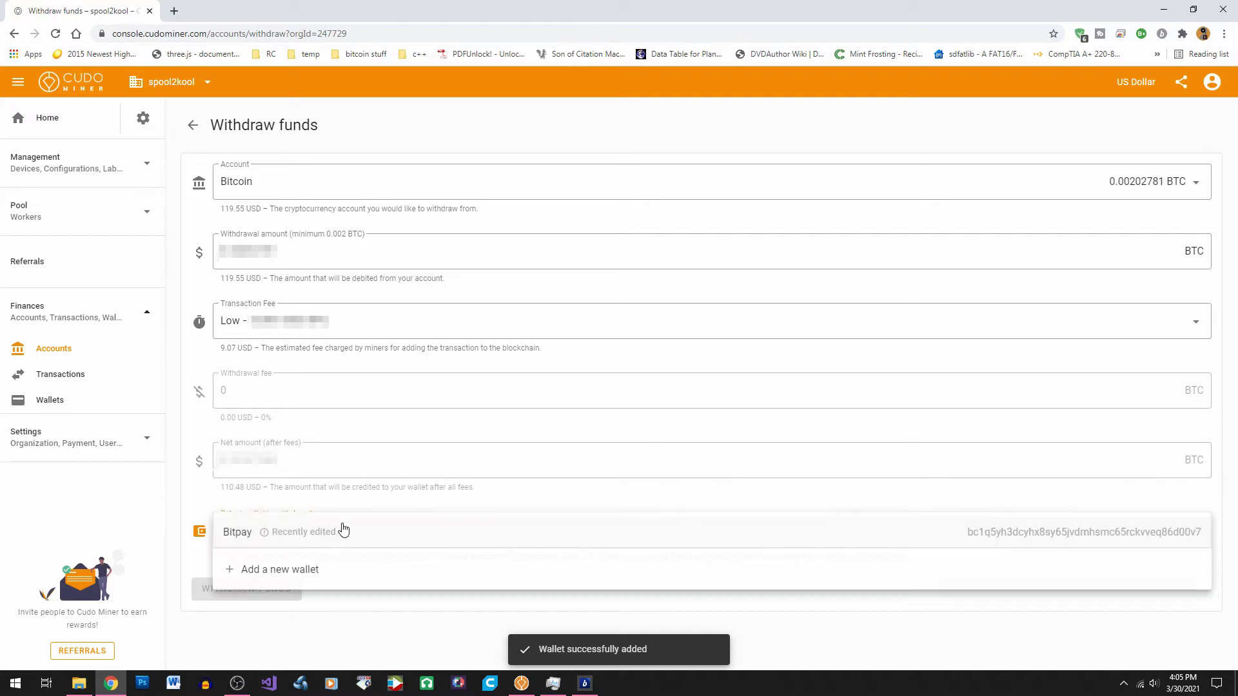
left_click(303, 531)
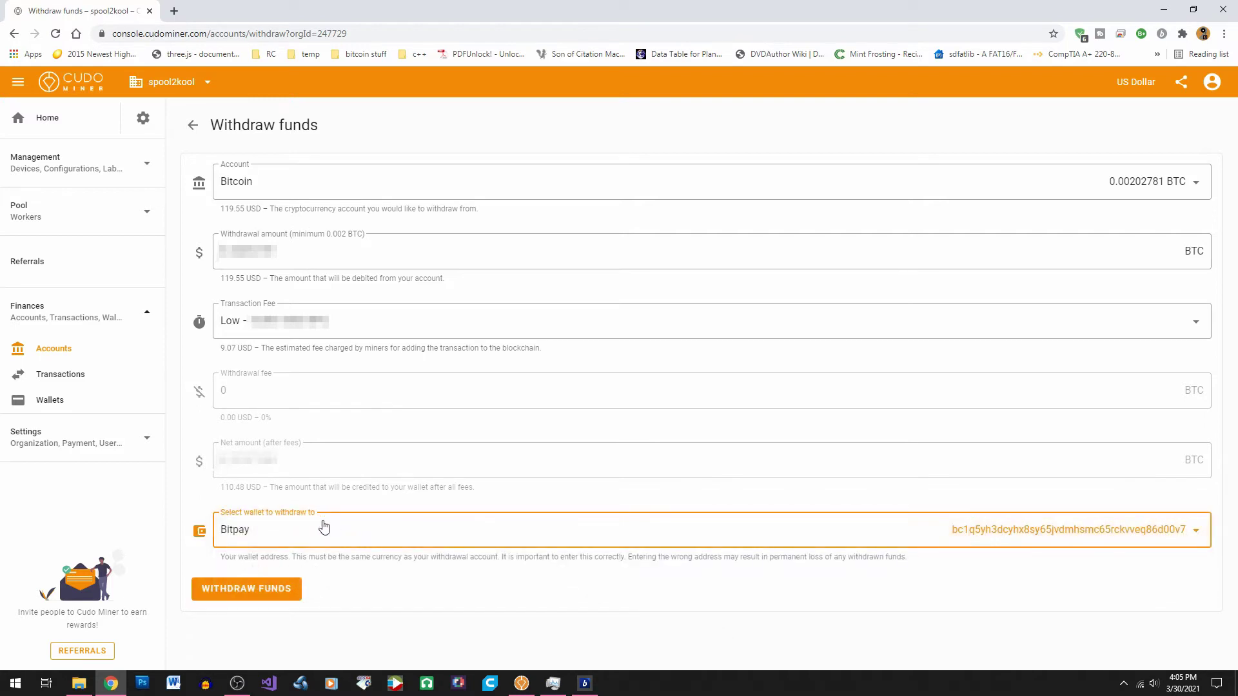
left_click(232, 590)
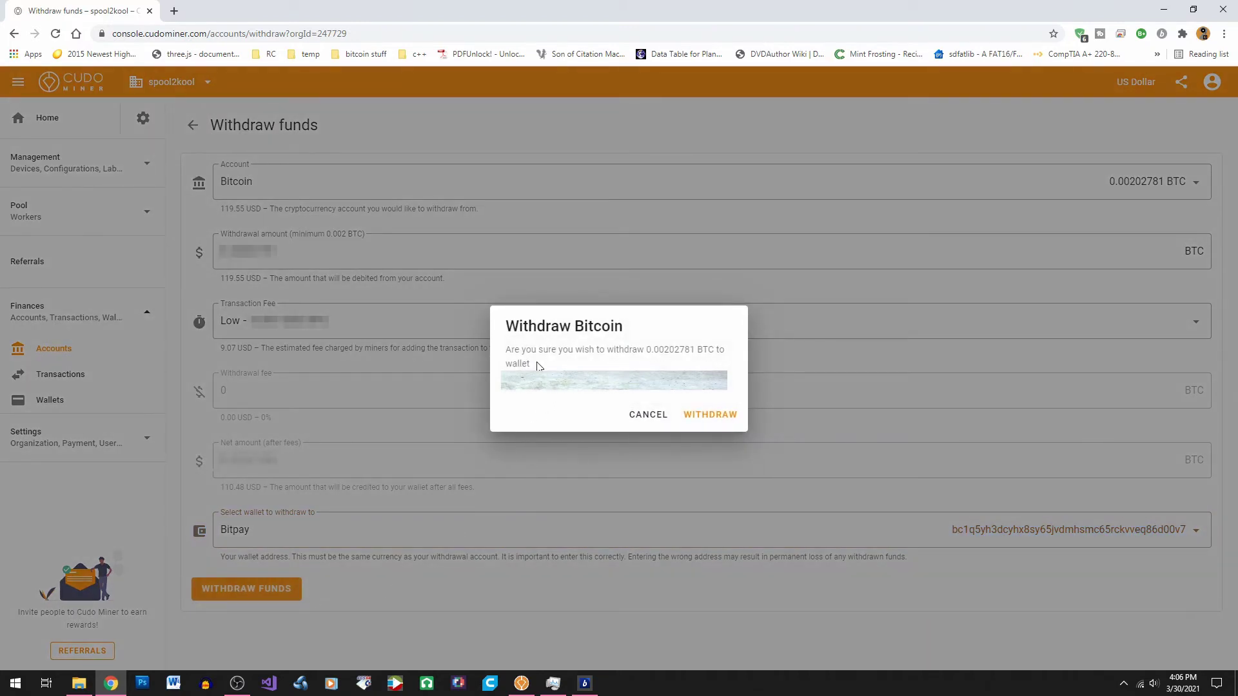
left_click(706, 415)
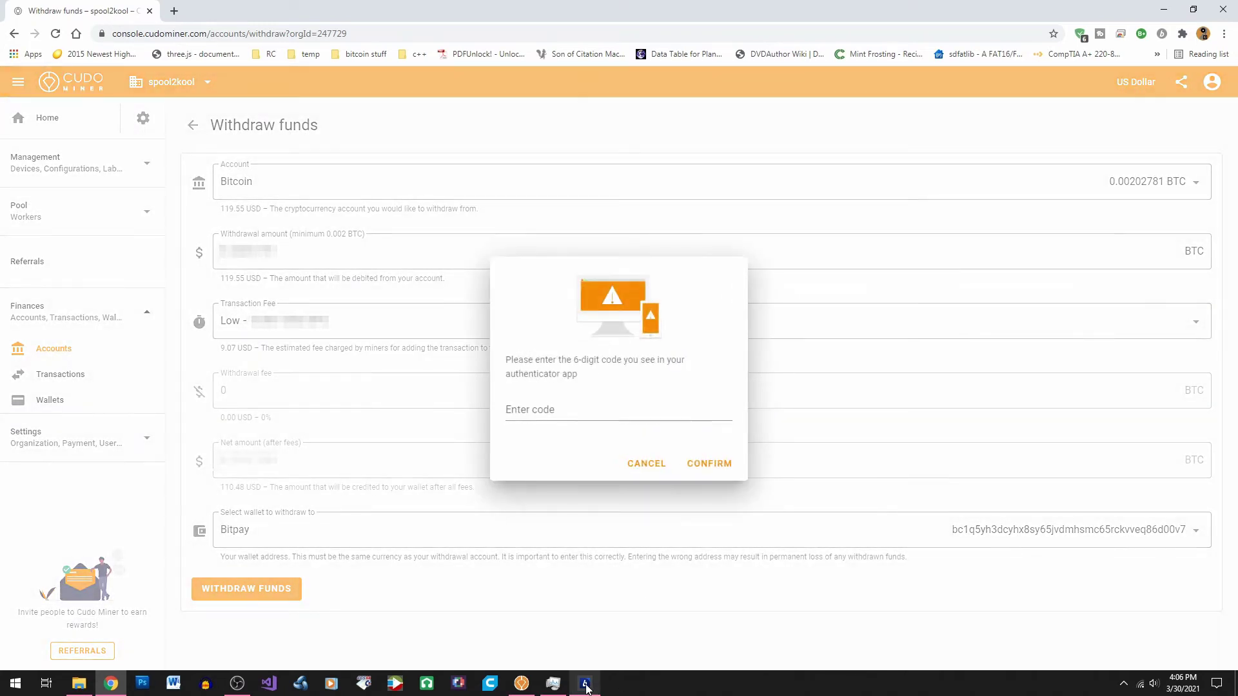
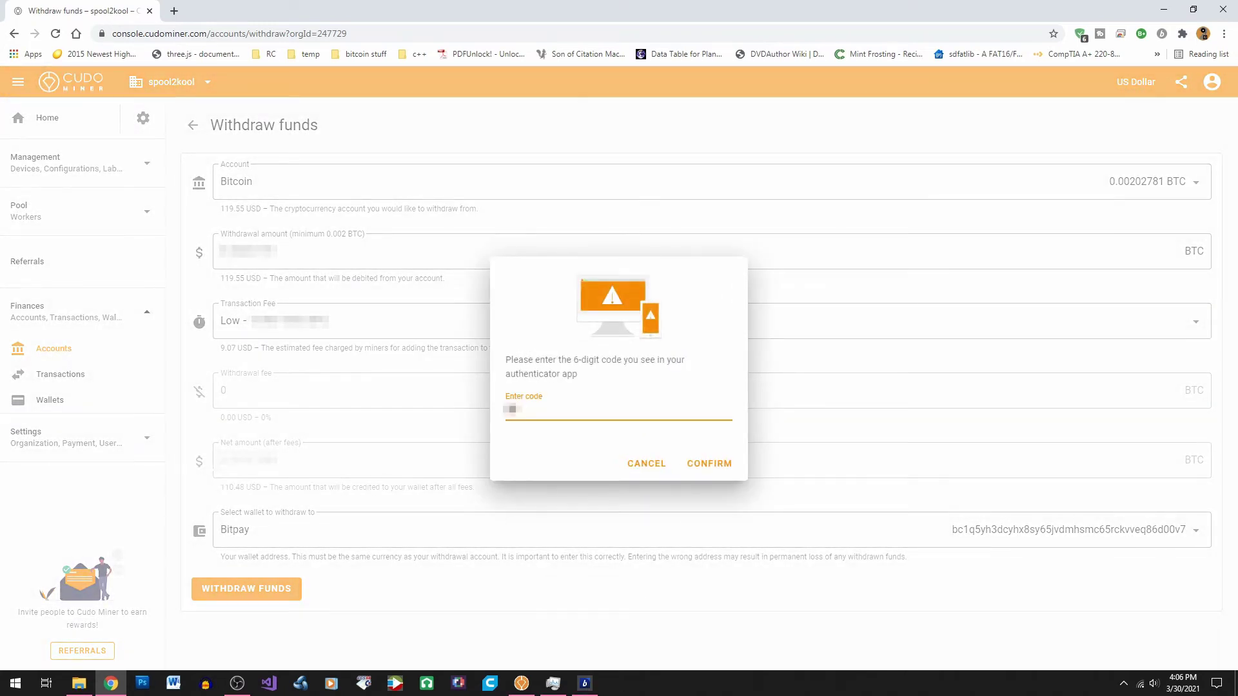
left_click(697, 465)
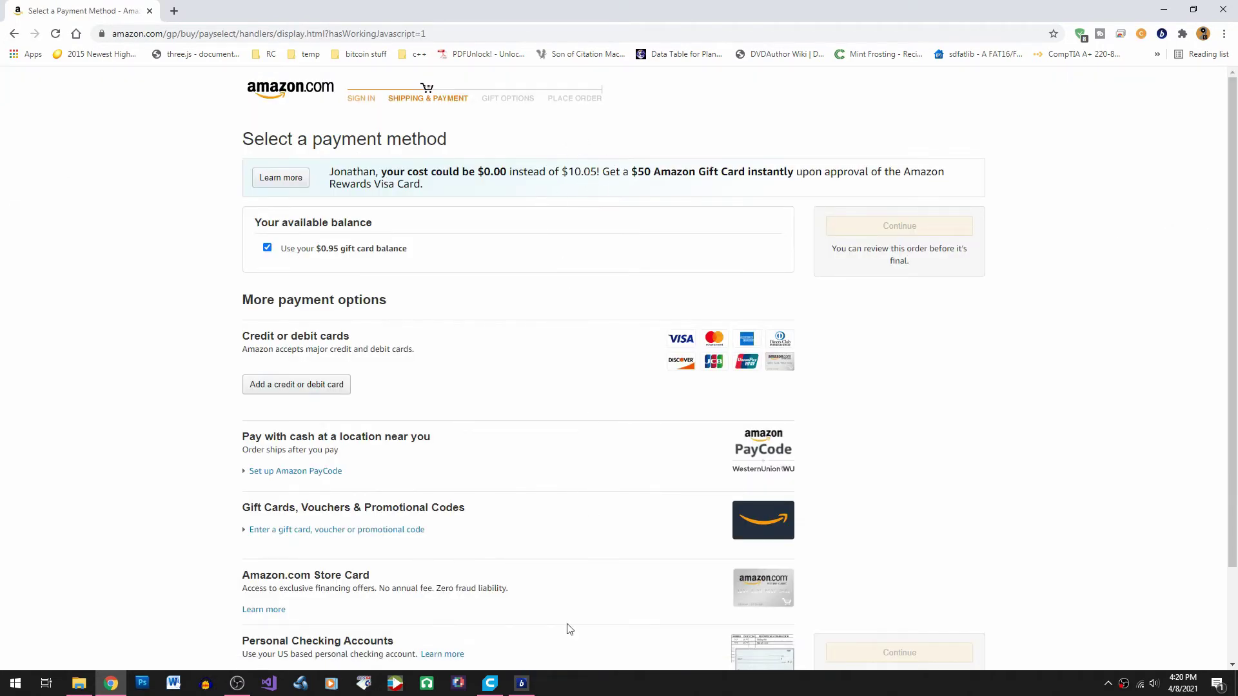
Step: In BitPay's Cards section, start buying an Amazon gift card
mouse_move(533, 684)
left_click(541, 641)
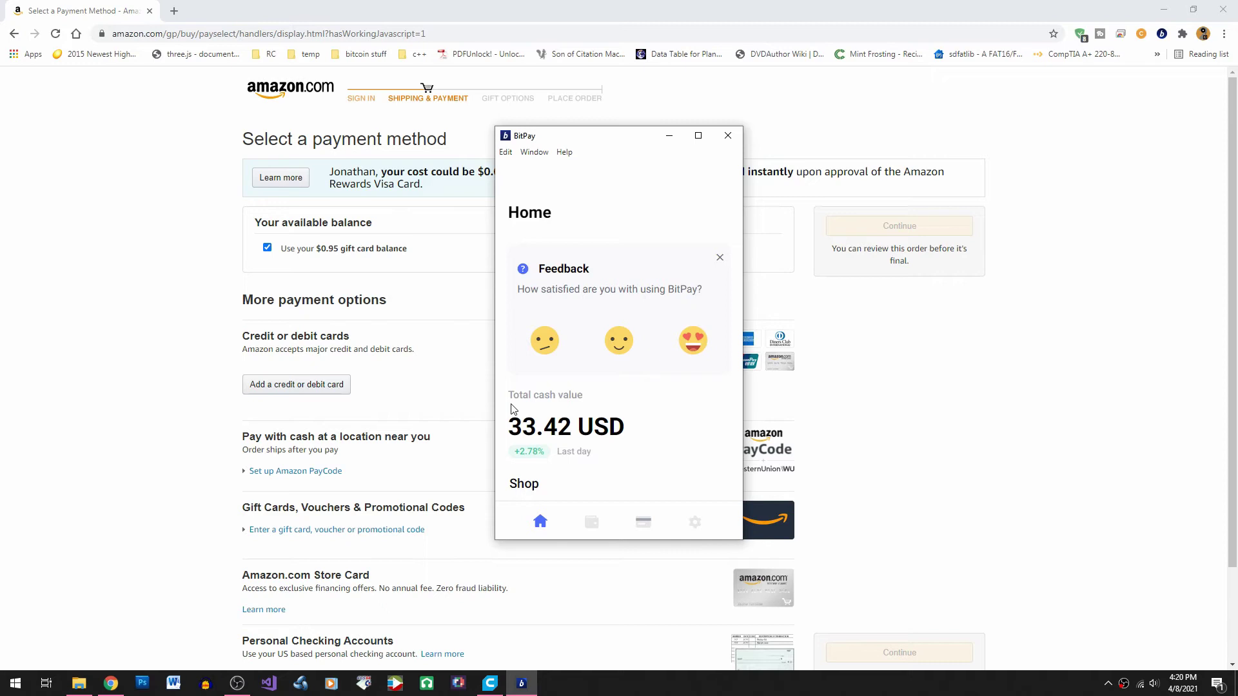
left_click(644, 524)
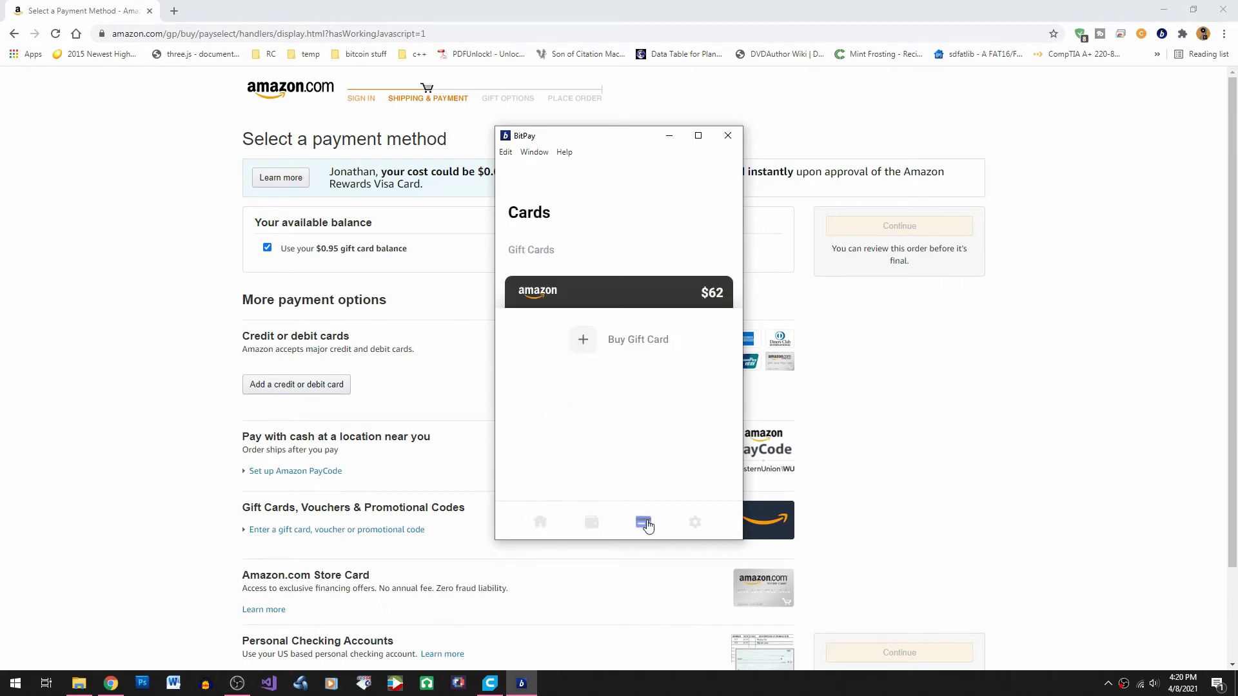
left_click(584, 341)
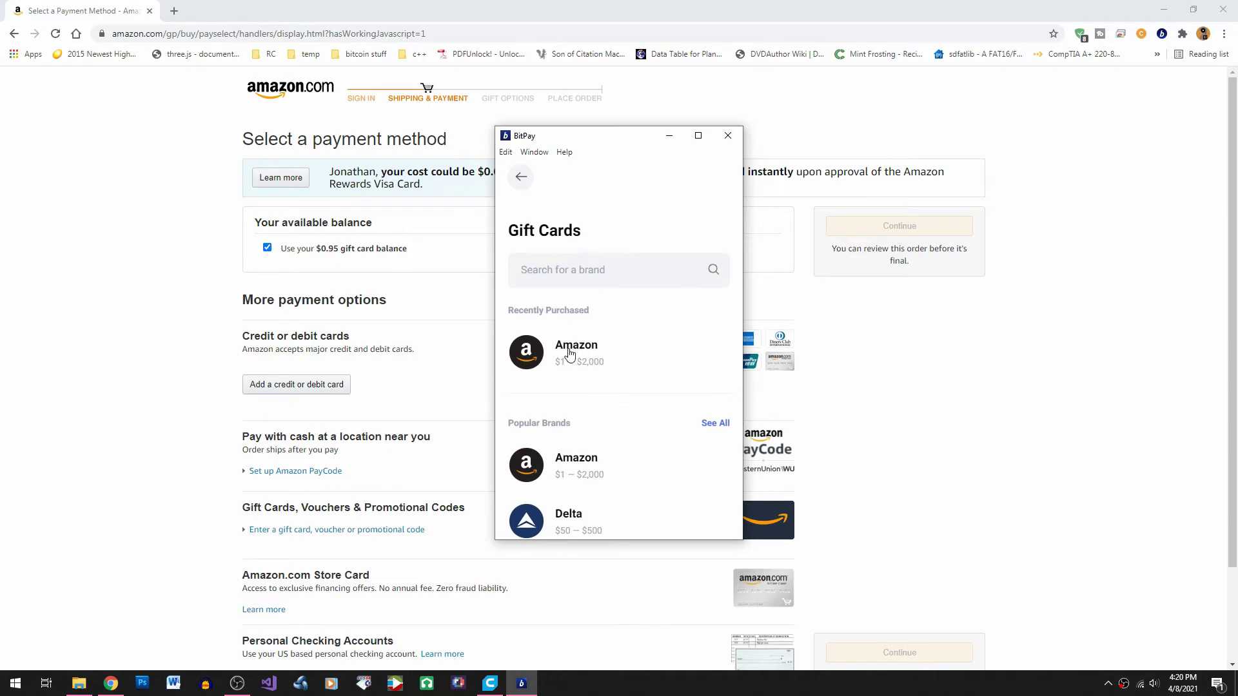
left_click(570, 353)
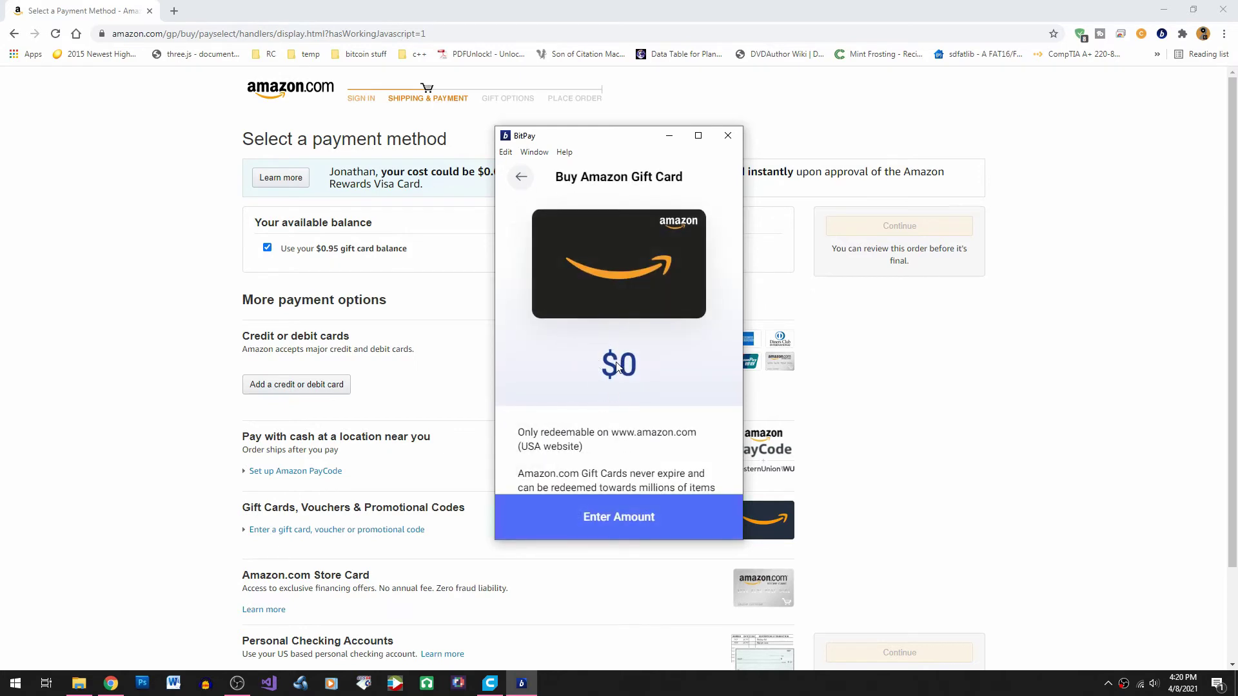
Step: Set the gift card amount to $11 and pay from the Bitcoin wallet
left_click(600, 509)
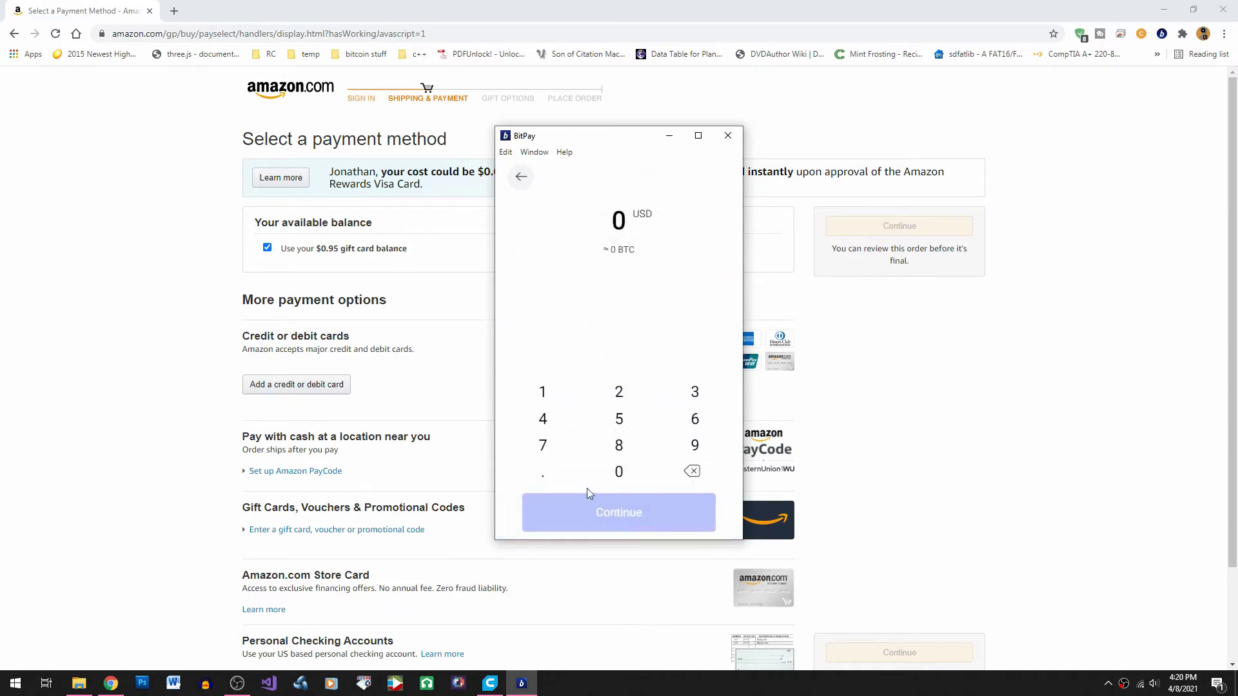
left_click(549, 395)
left_click(549, 395)
left_click(628, 519)
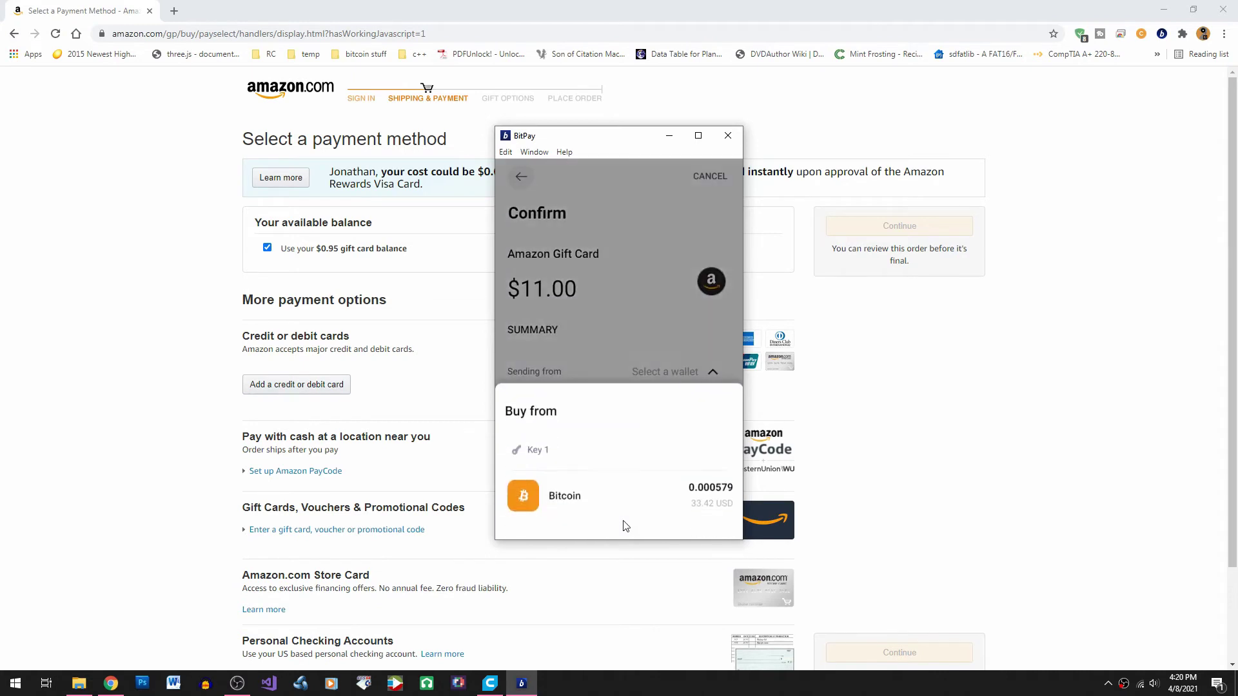
left_click(566, 494)
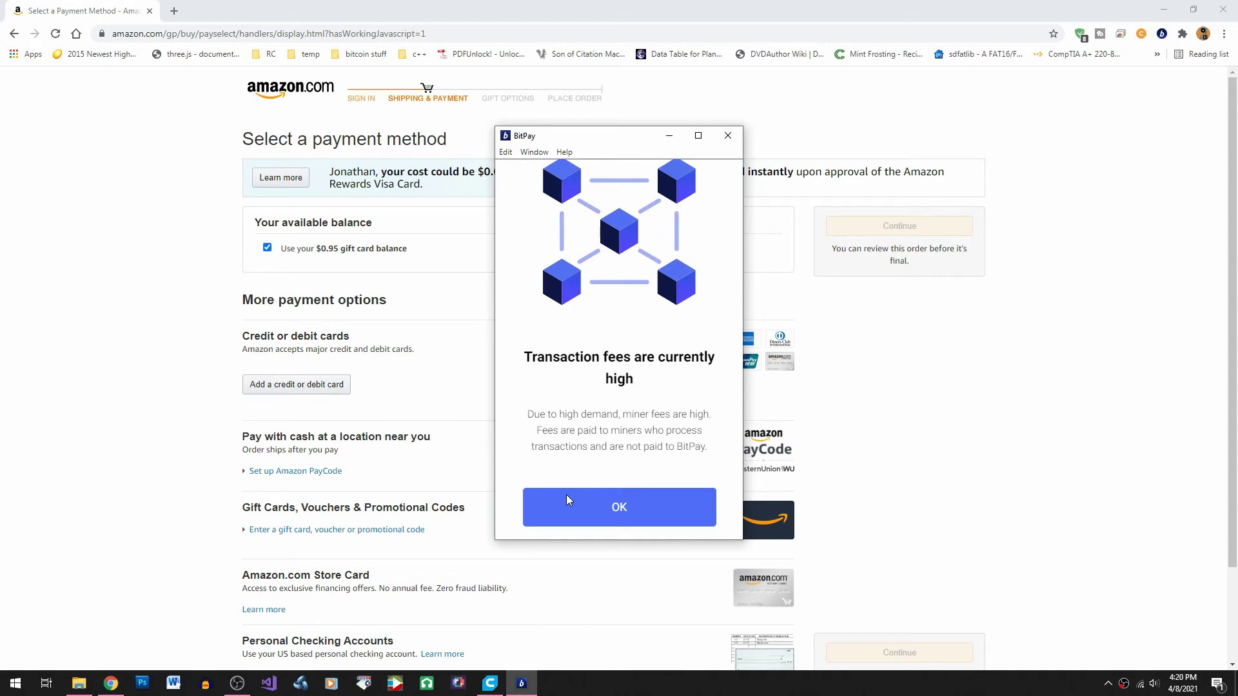
Step: Dismiss the high-fees notice and confirm the $11 purchase with the wallet's encrypt password
left_click(603, 502)
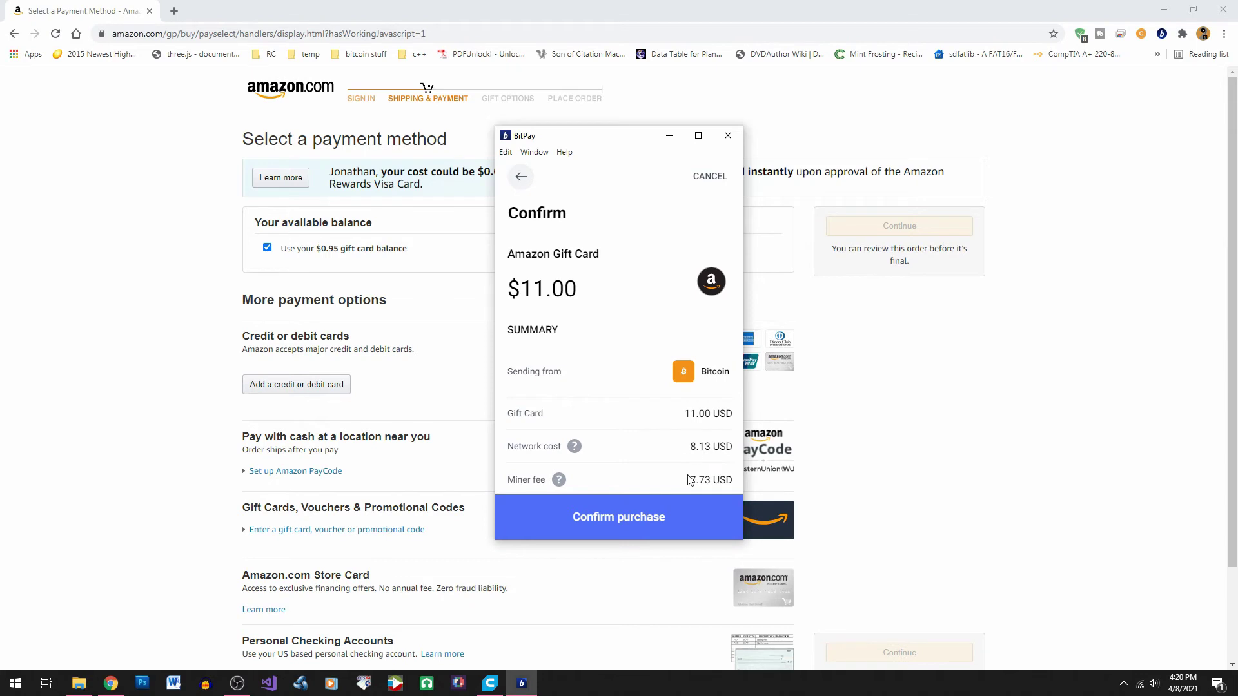
left_click(601, 517)
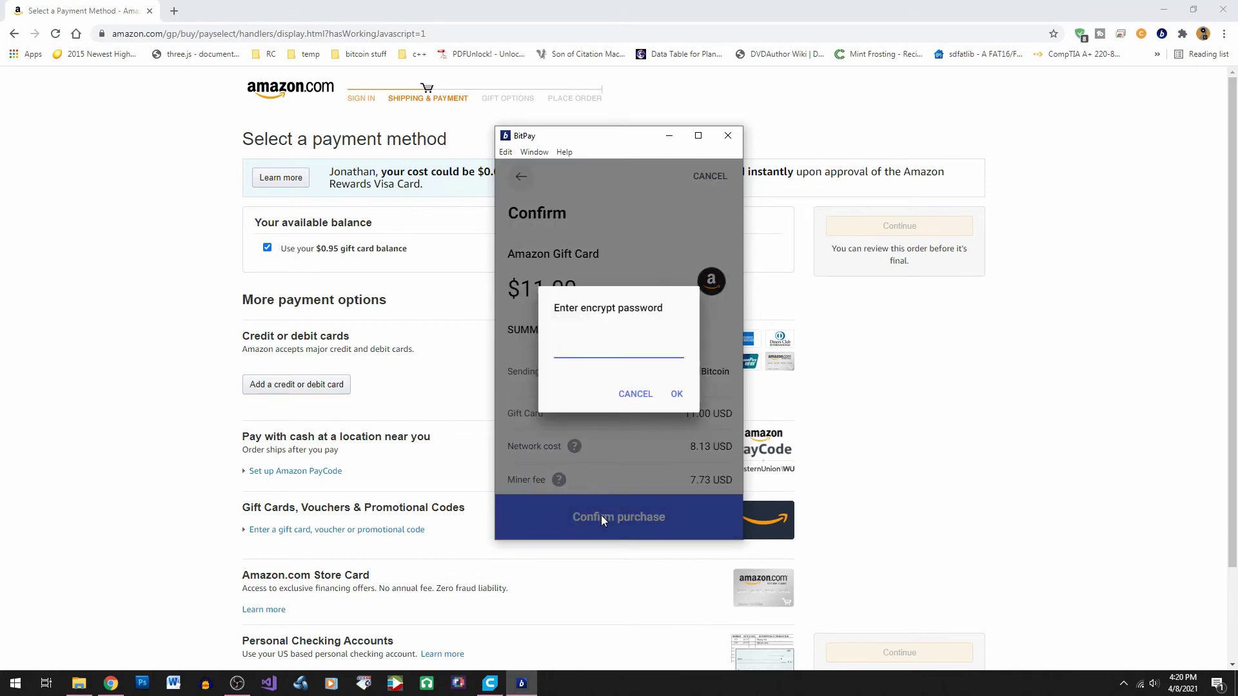
type("••••")
key("Return")
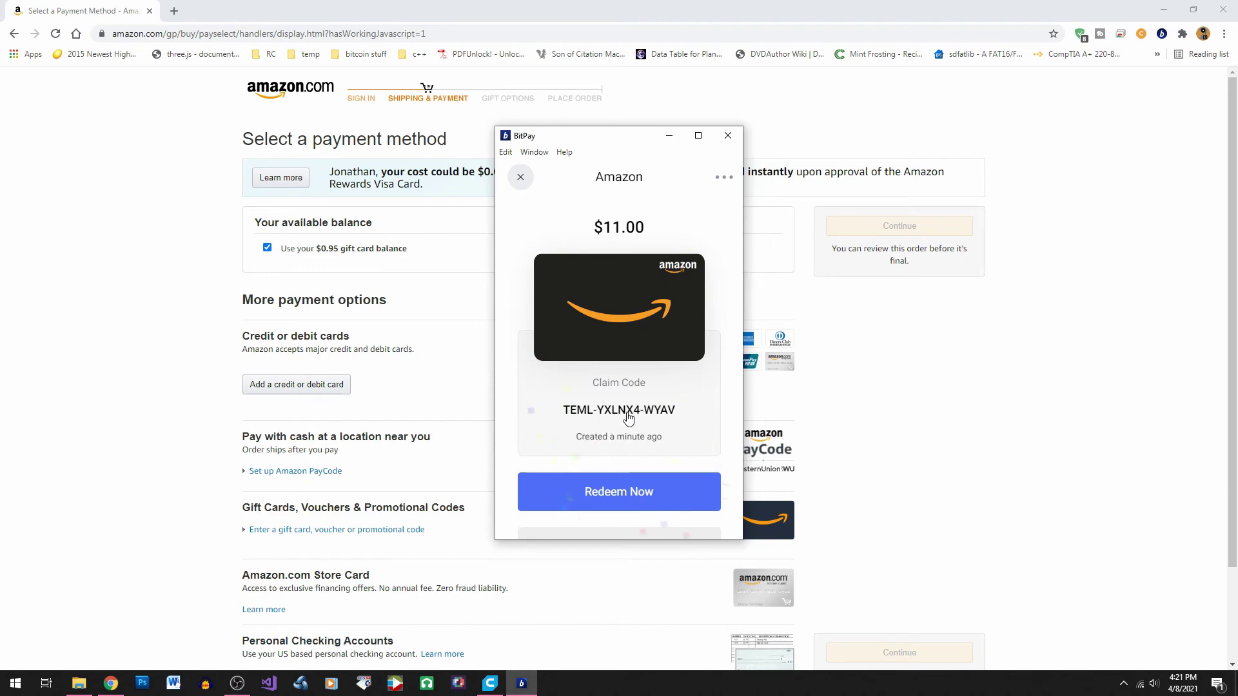
Step: Print the $11.00 Amazon gift card, then copy its claim code
left_click(723, 178)
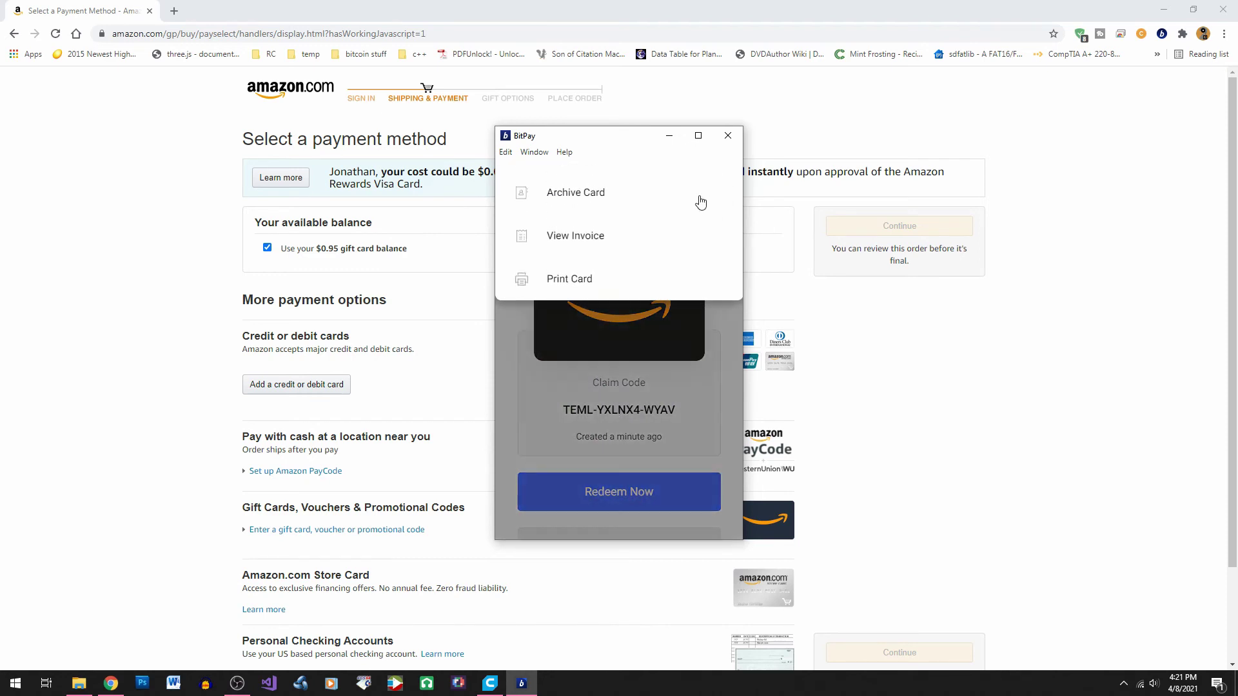
left_click(579, 284)
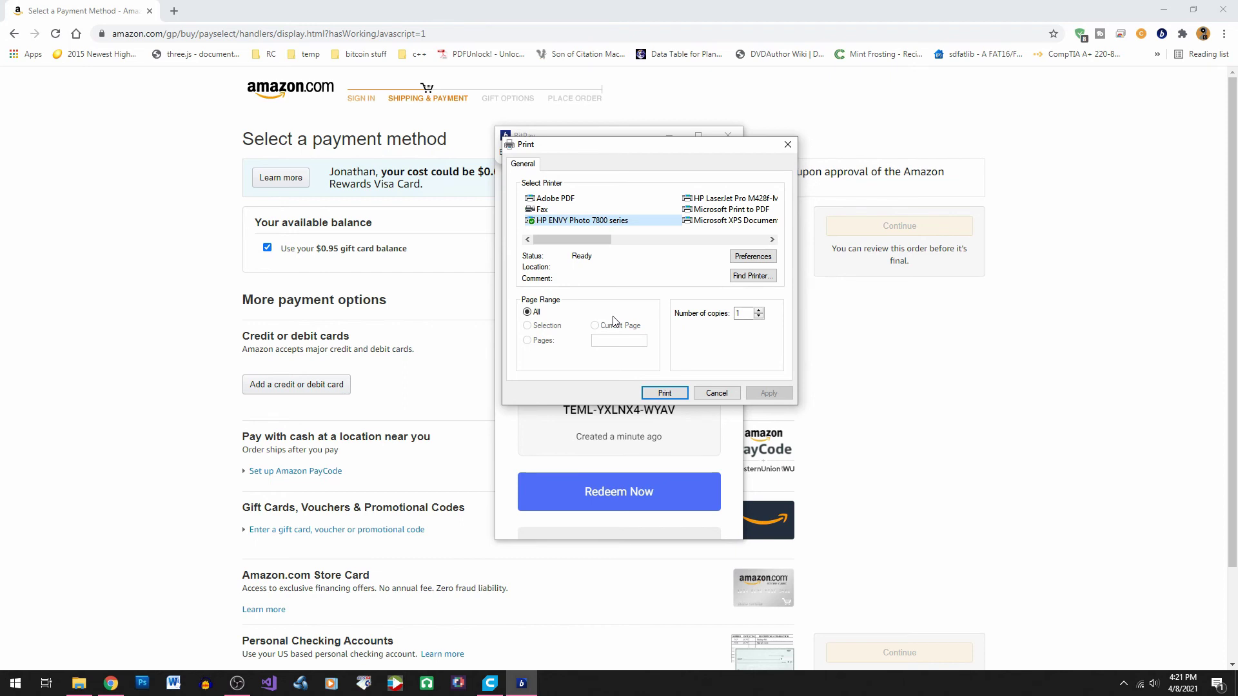
left_click(657, 393)
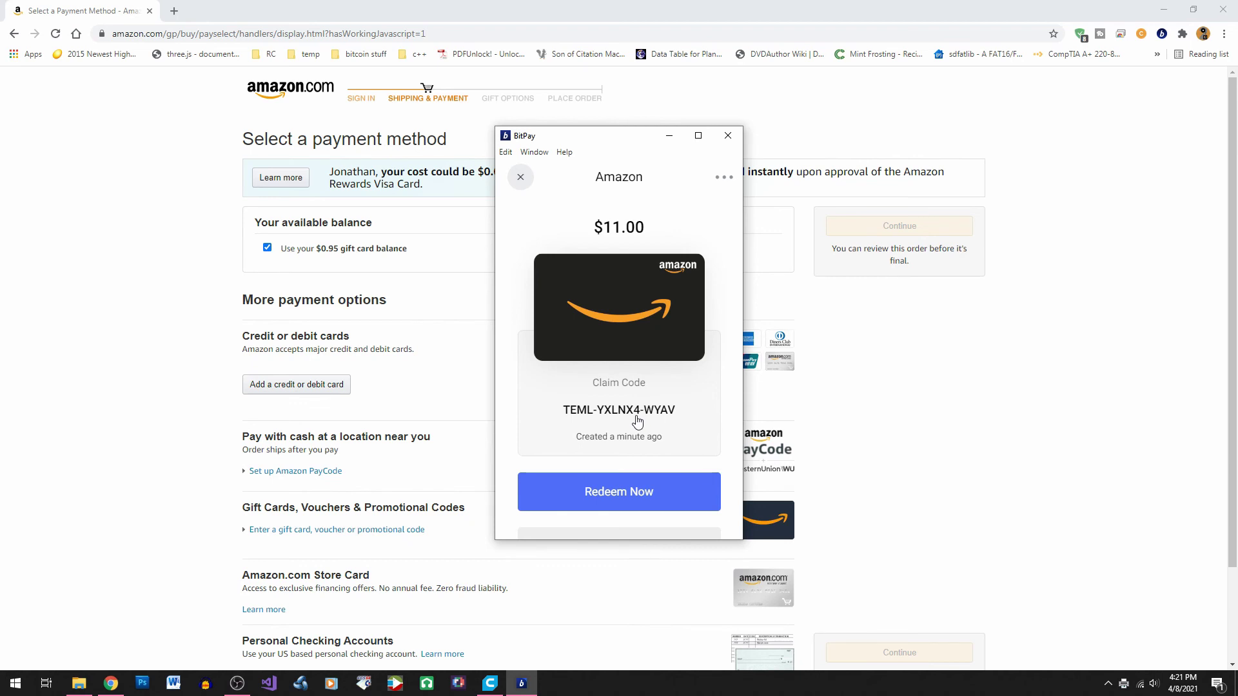
left_click(566, 411)
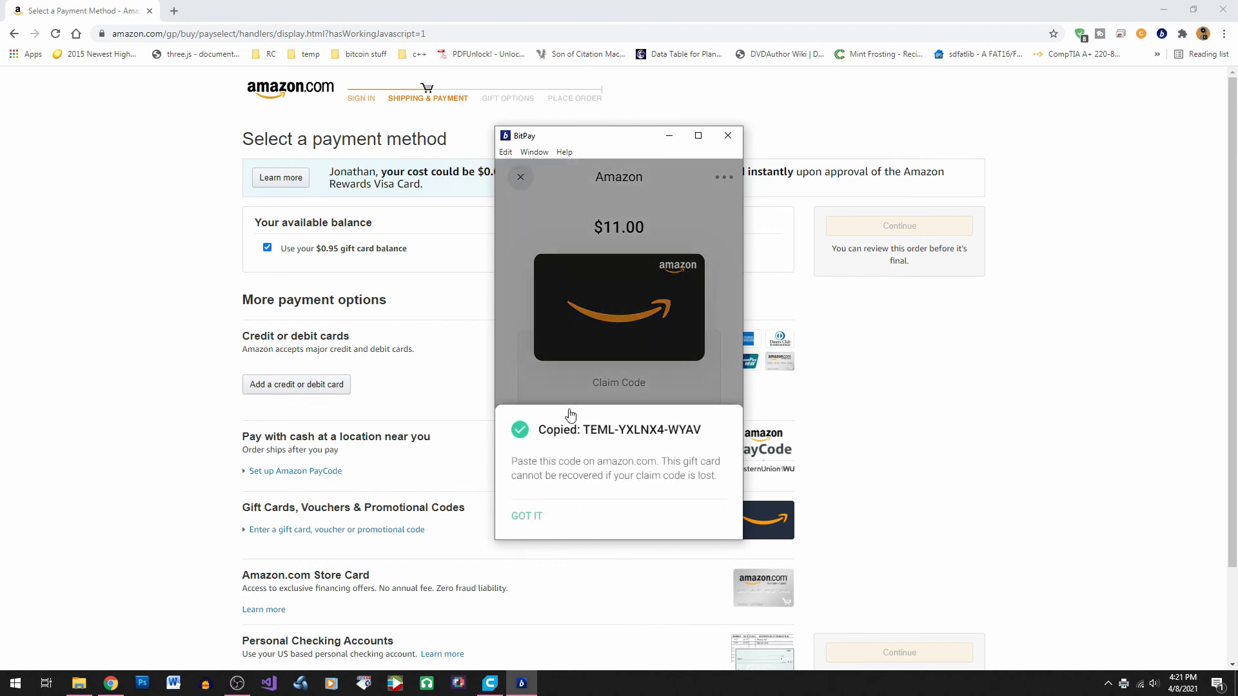
Step: Paste the gift card claim code into Amazon's checkout code field and apply it
left_click(547, 1)
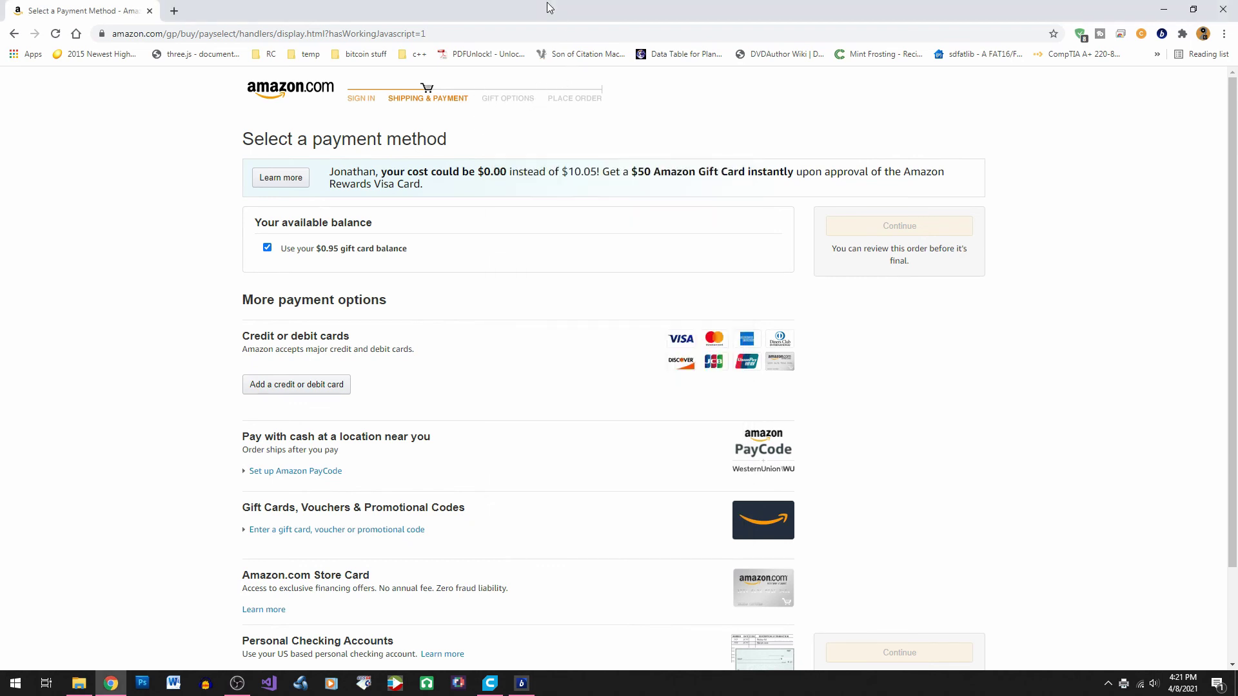
scroll(385, 354, "down", 2)
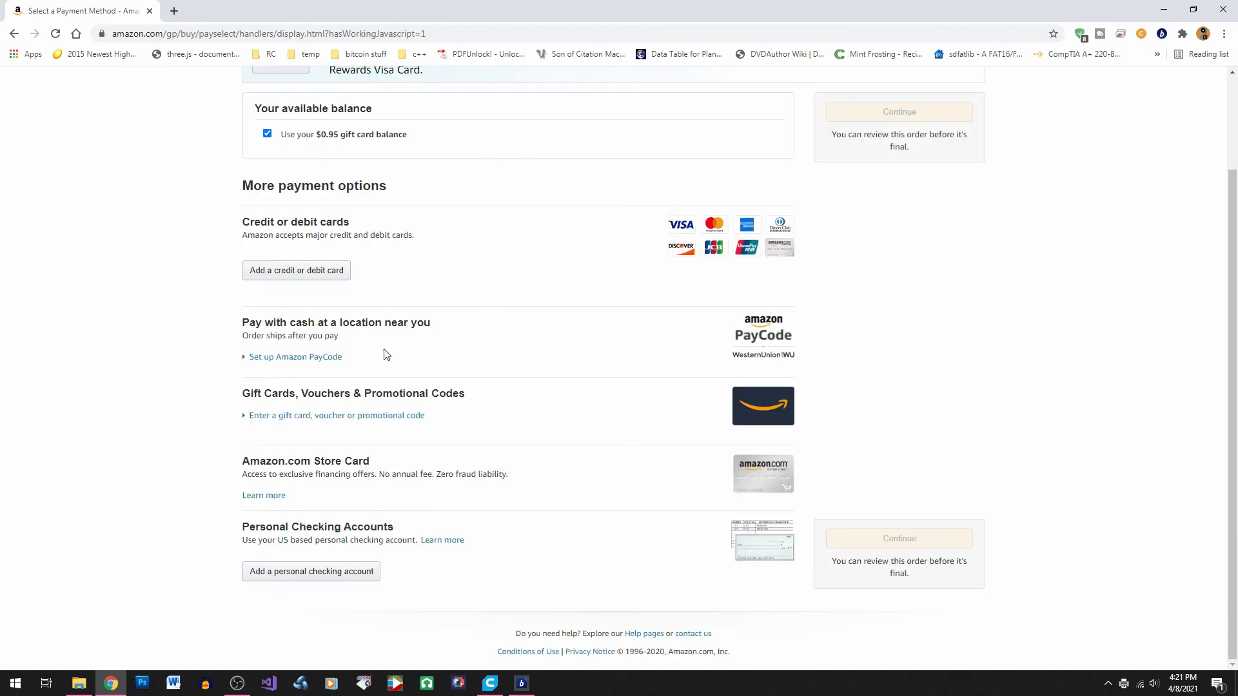
left_click(381, 416)
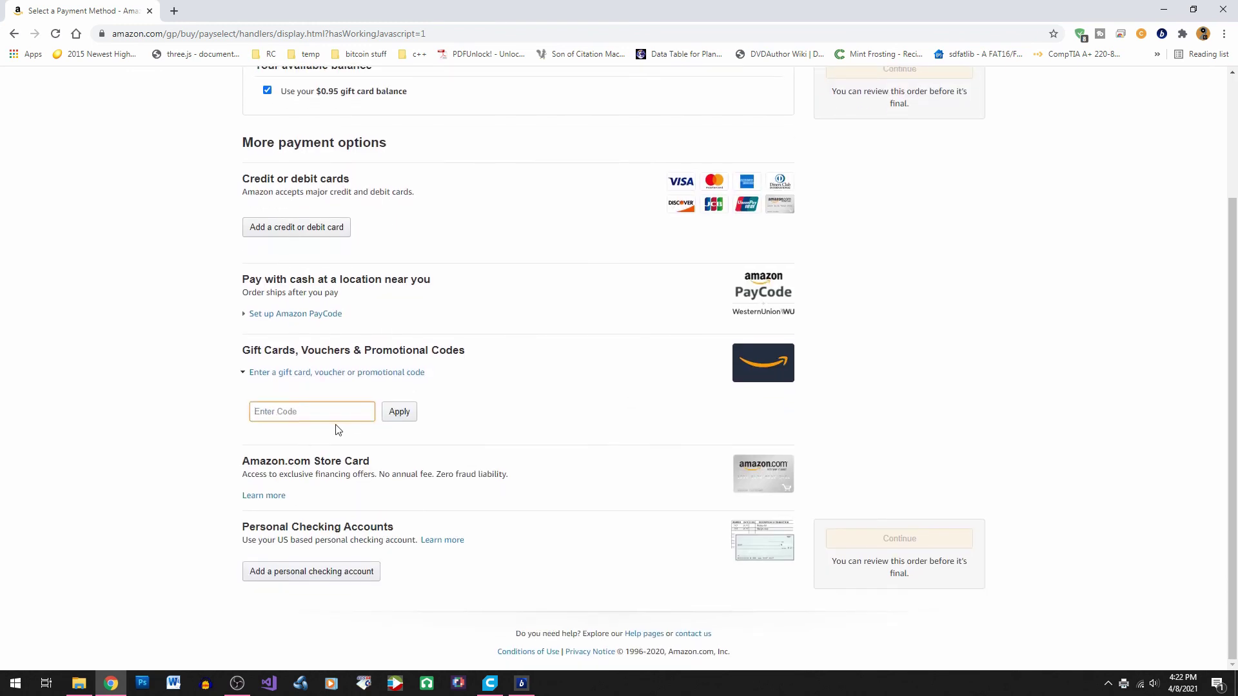
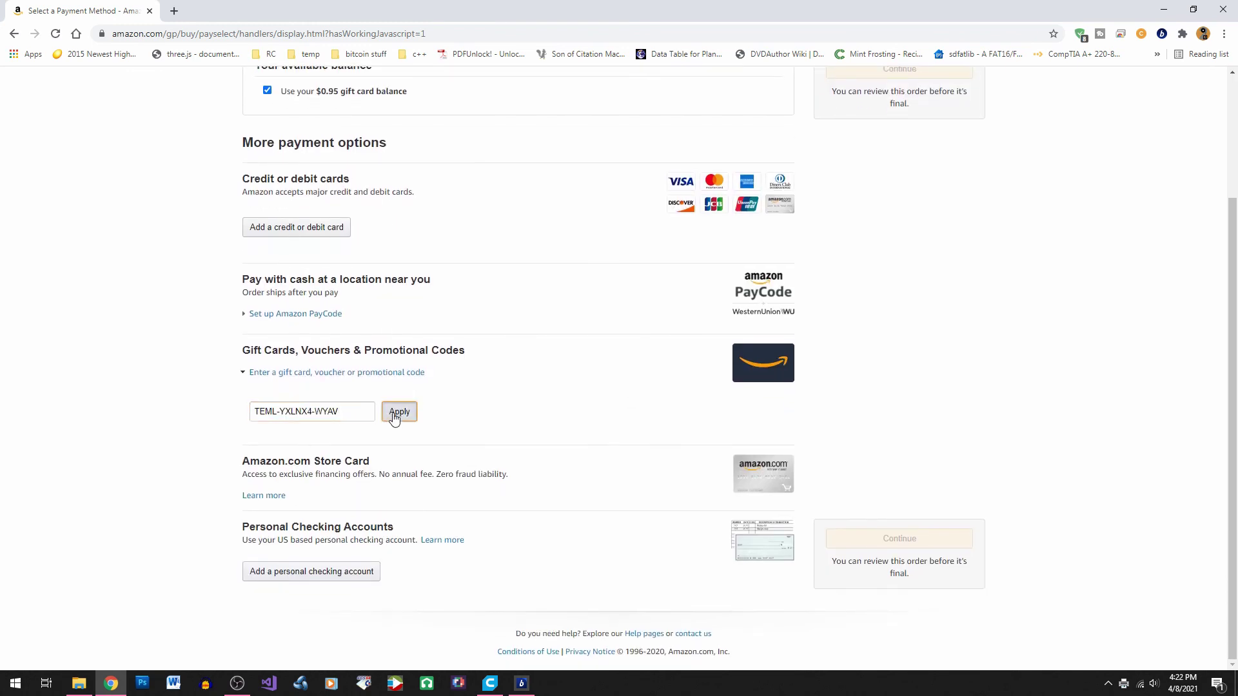
left_click(397, 412)
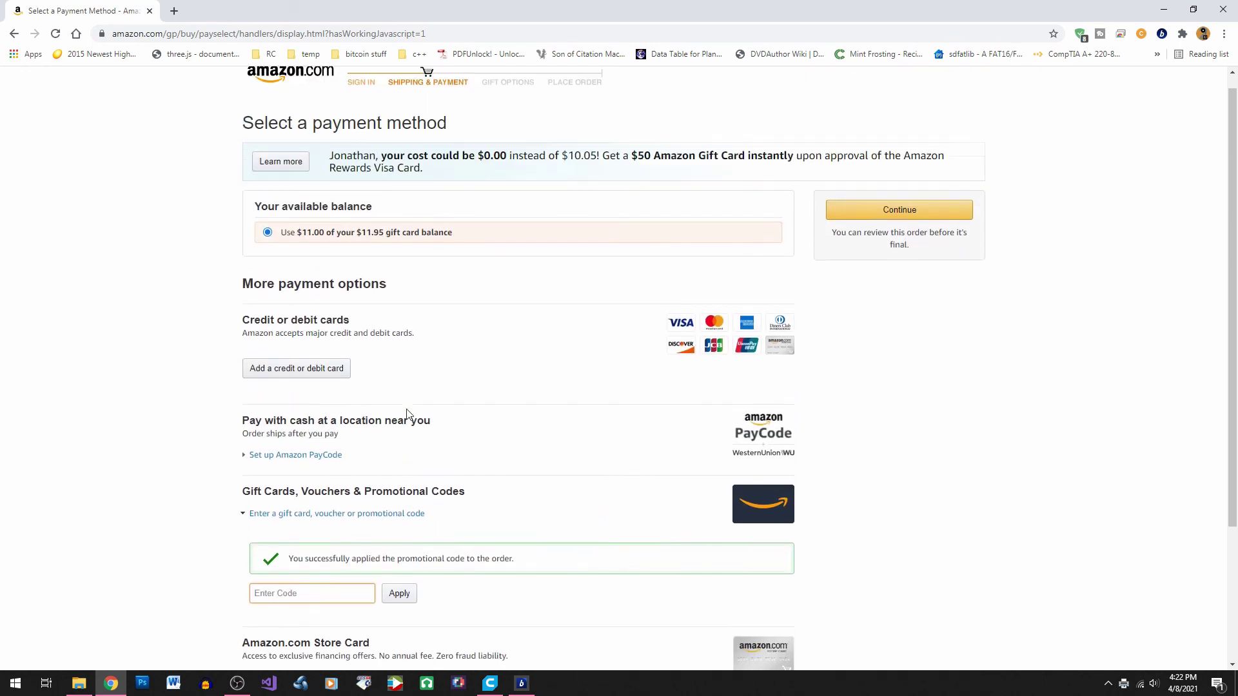